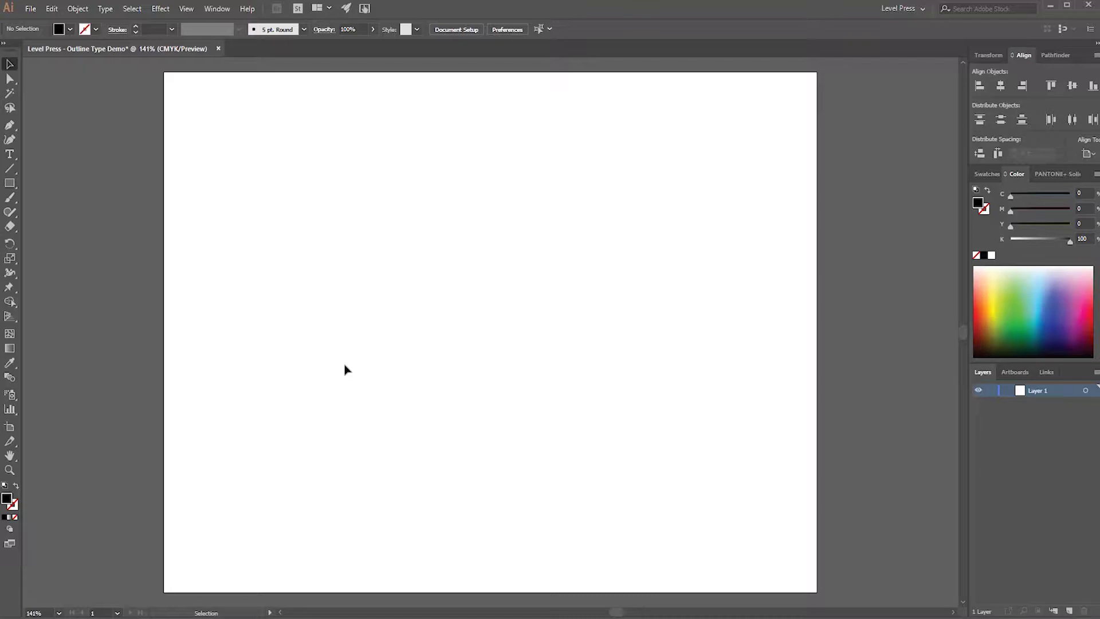
Type 'LEVEL PRESS' and 'OUTLINE TYPE DEMO' as two text lines on the artboard.
left_click(10, 155)
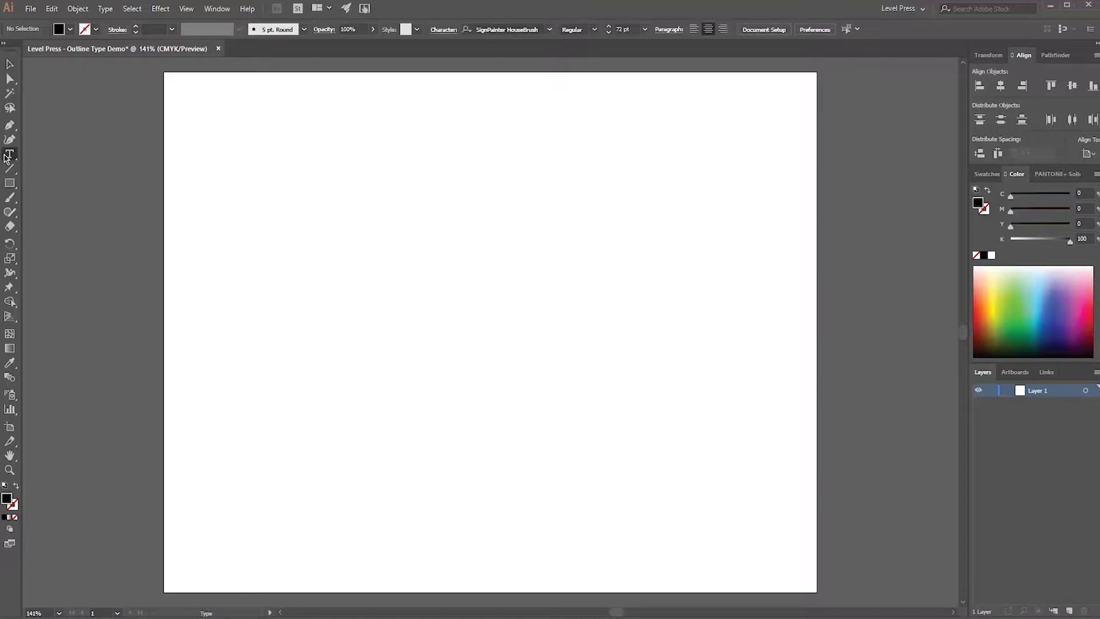
left_click(346, 309)
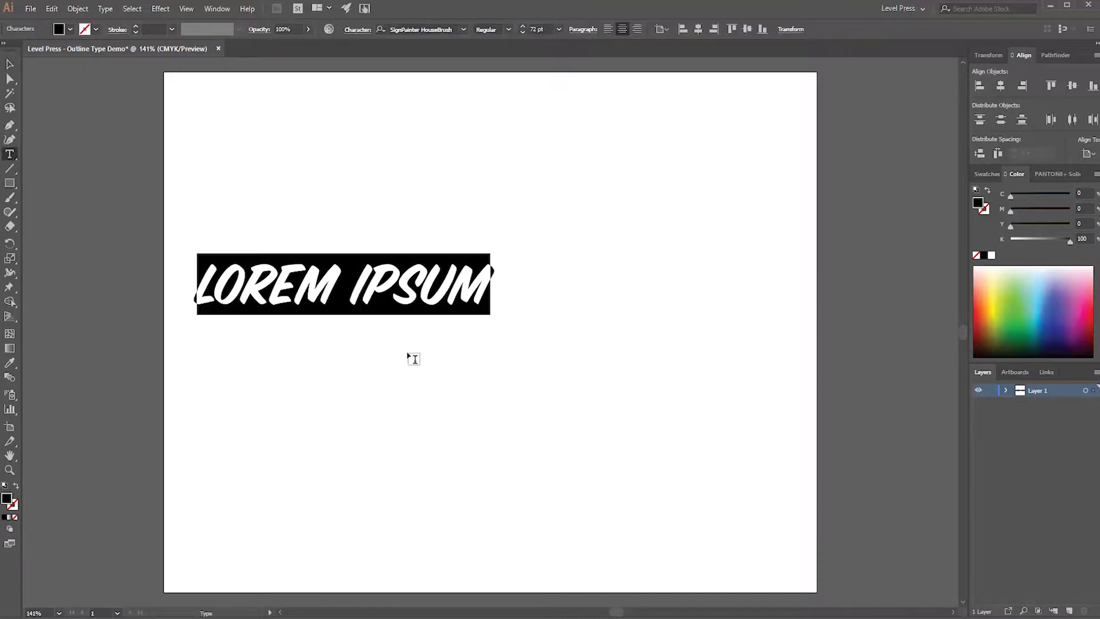
type("LEVEL PRESS")
key("Return")
type("OUTLINE TYPE DEMO")
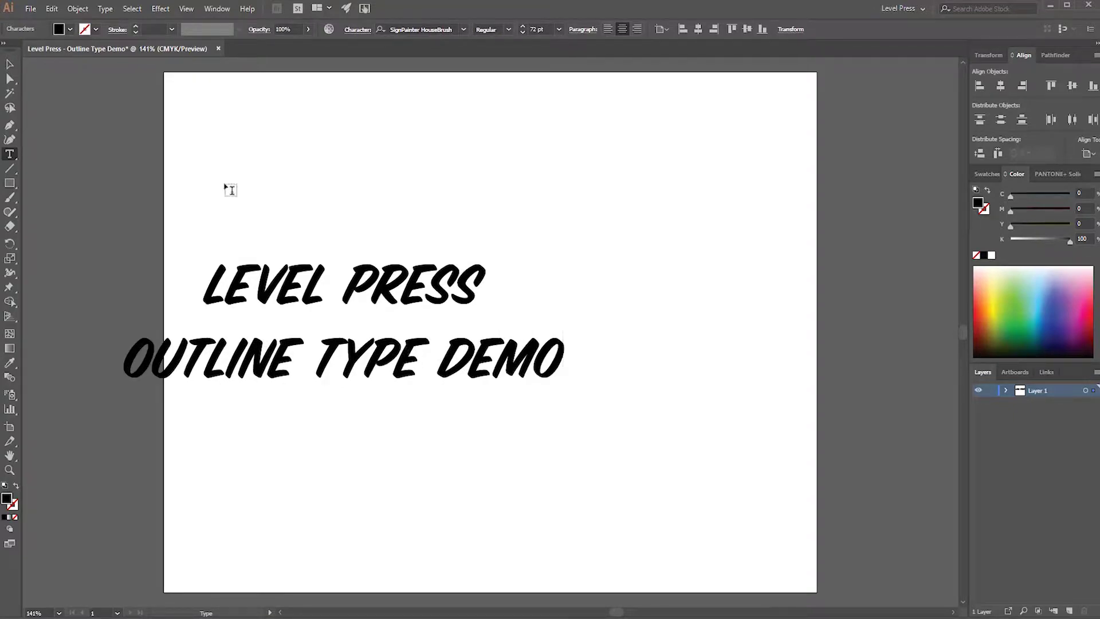
Align the text block to the artboard's horizontal and vertical centre.
left_click(8, 65)
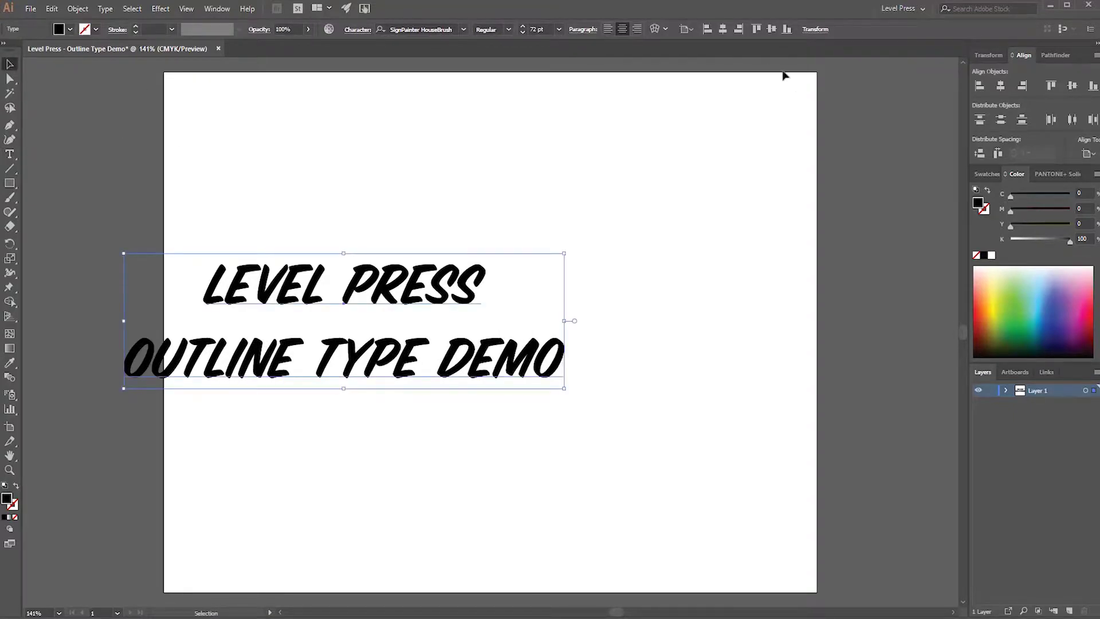
left_click(724, 29)
left_click(771, 29)
left_click(643, 241)
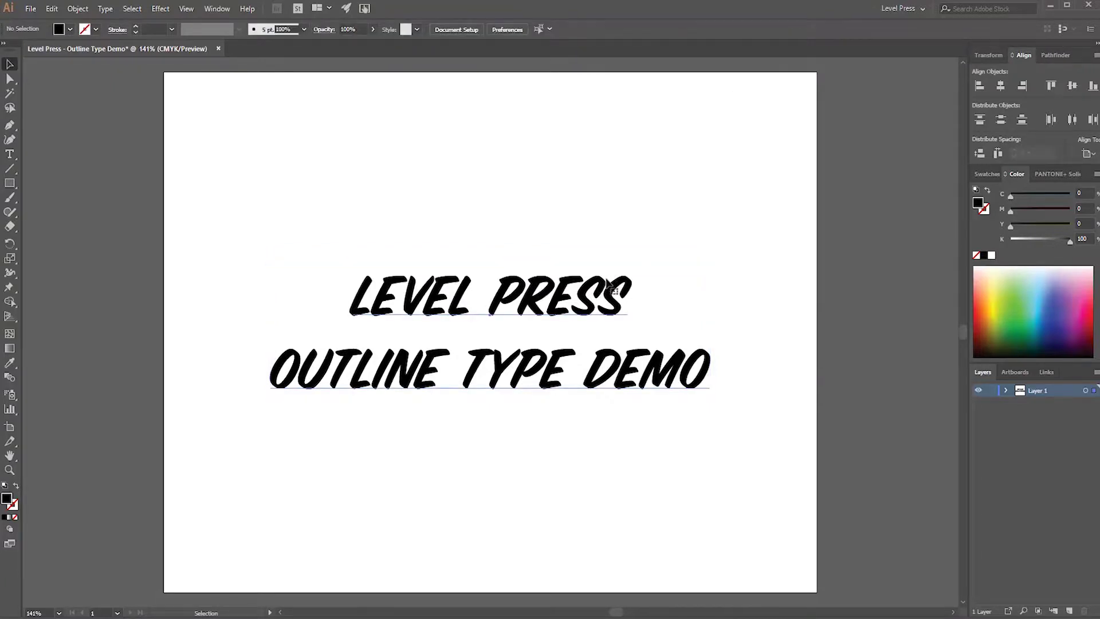
left_click(605, 290)
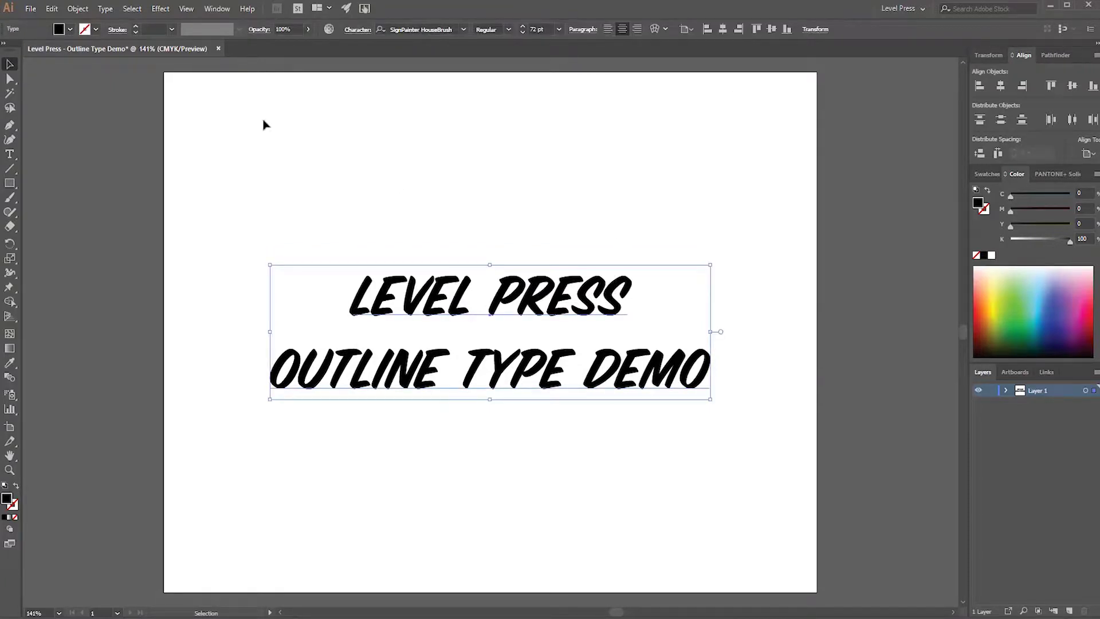
Switch the view to Outline wireframe mode.
left_click(186, 9)
left_click(203, 21)
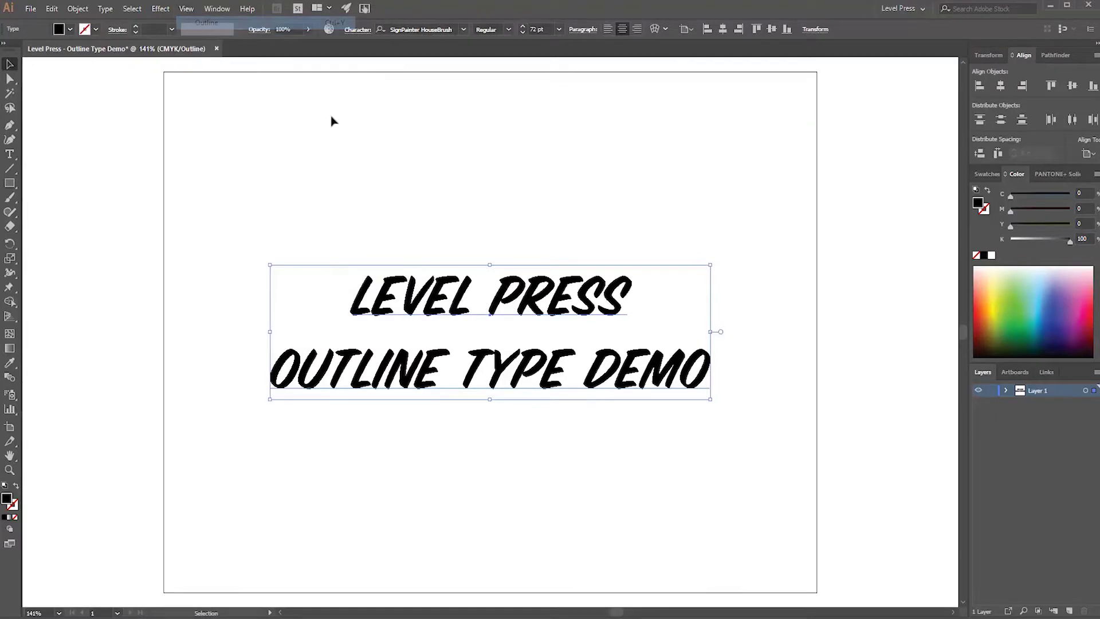
left_click(627, 217)
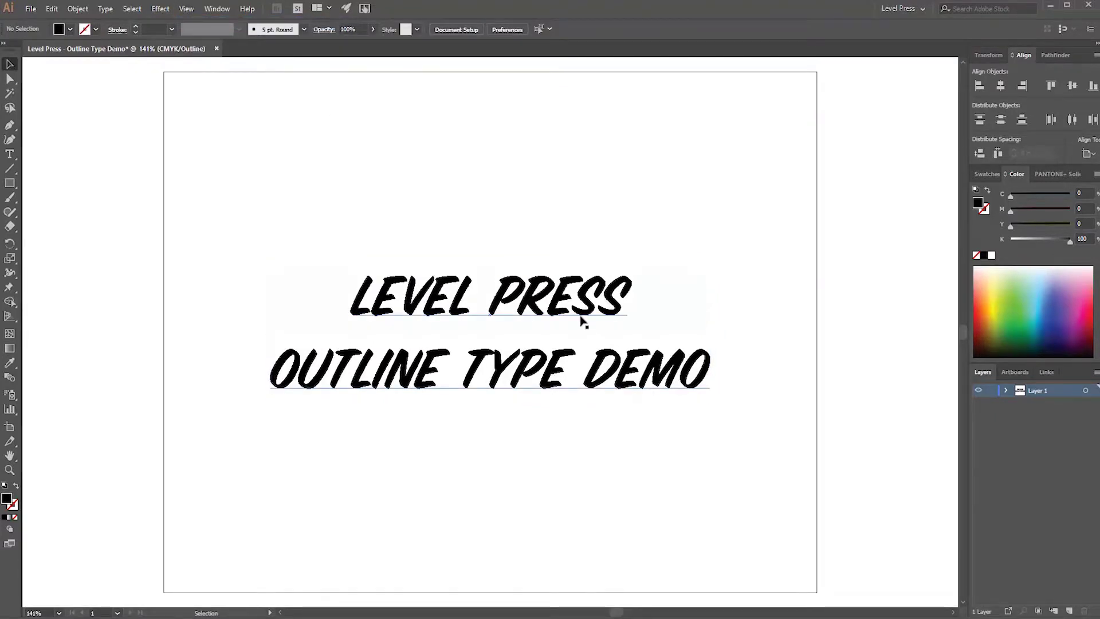
left_click(602, 293)
Switch the display to GPU Preview and reselect the text.
left_click(557, 214)
left_click(188, 8)
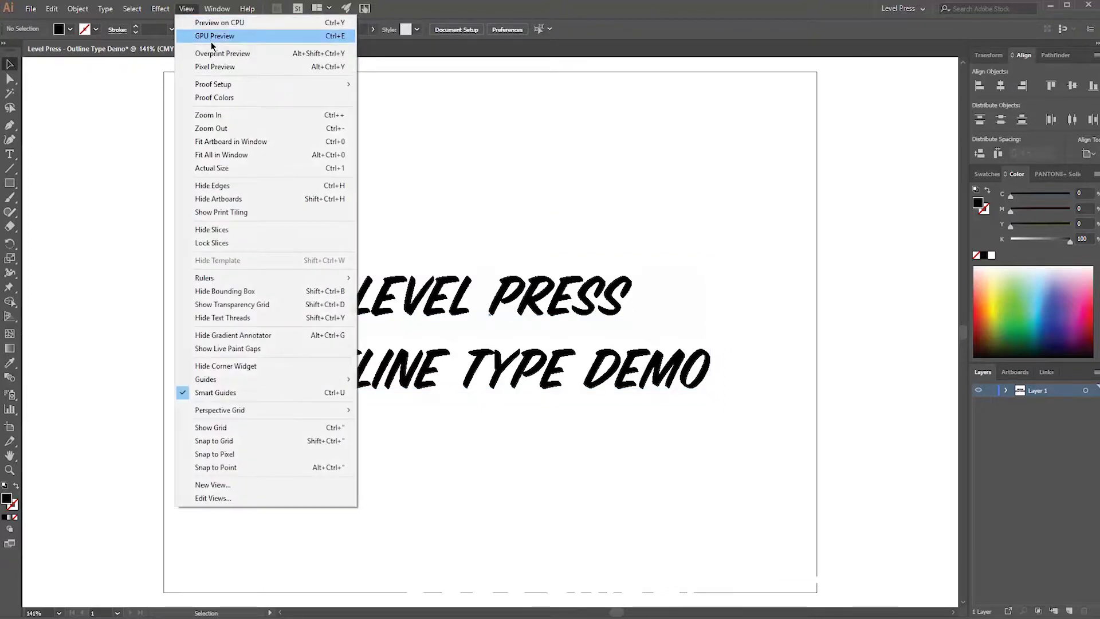
left_click(211, 37)
left_click(433, 314)
Copy the text directly below itself, then move both blocks up together.
mouse_move(434, 314)
left_mouse_down()
mouse_move(435, 477)
mouse_move(433, 468)
left_mouse_up()
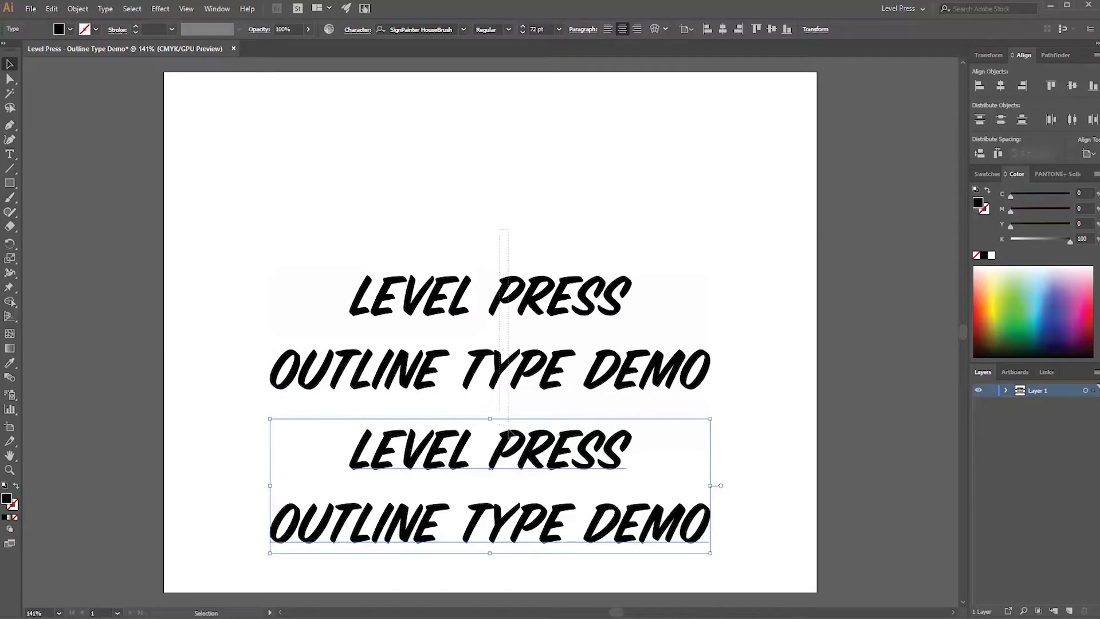
left_click(579, 361, "shift")
left_click_drag(580, 361, 580, 287)
left_click(579, 164)
Convert the top text block to outlines, then undo to compare.
left_click(582, 229)
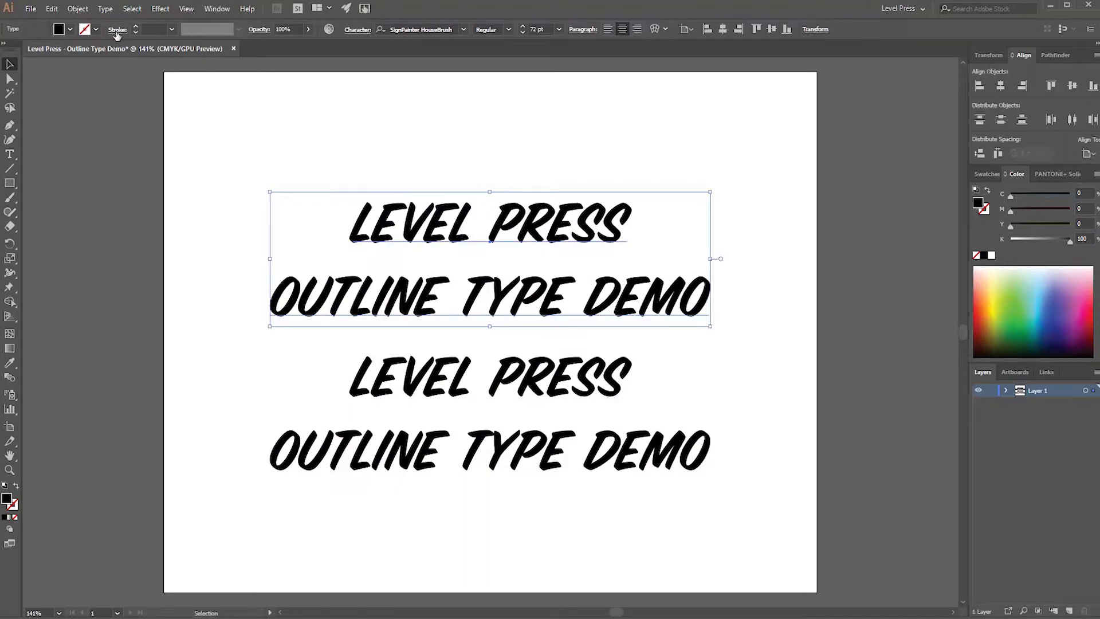
left_click(106, 8)
left_click(138, 221)
key("ctrl+z")
key("ctrl+shift+z")
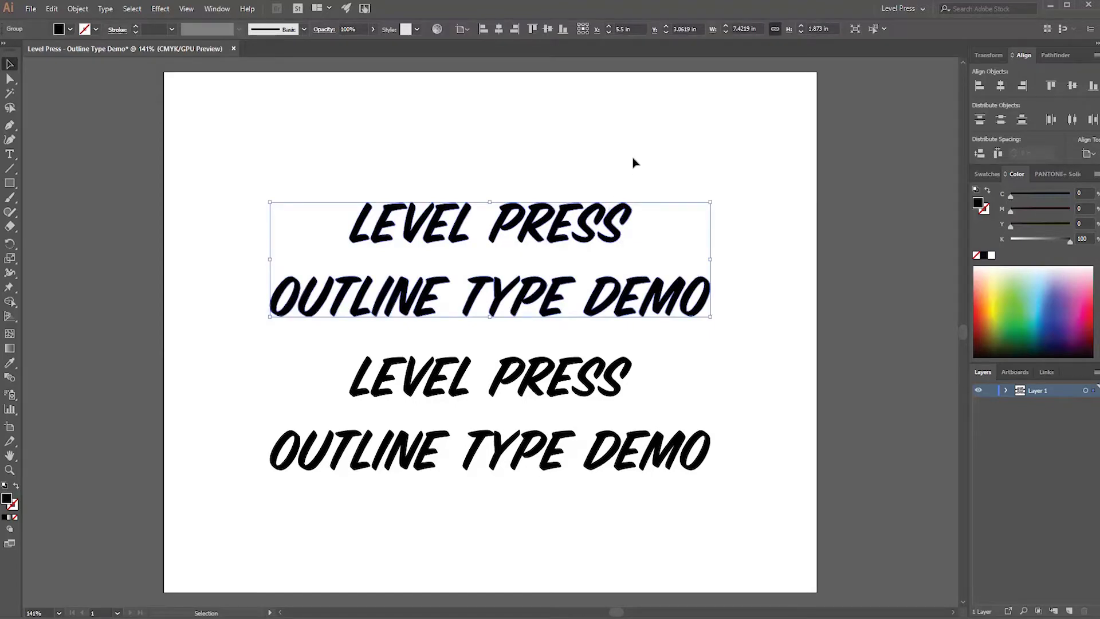
left_click(193, 10)
left_click(206, 22)
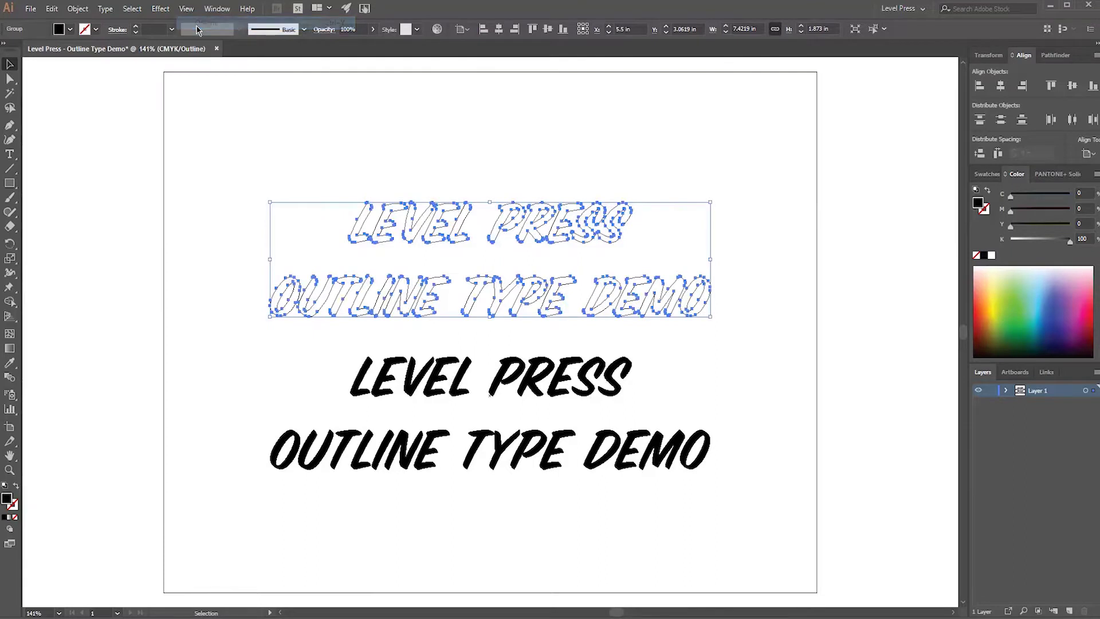
left_click(356, 176)
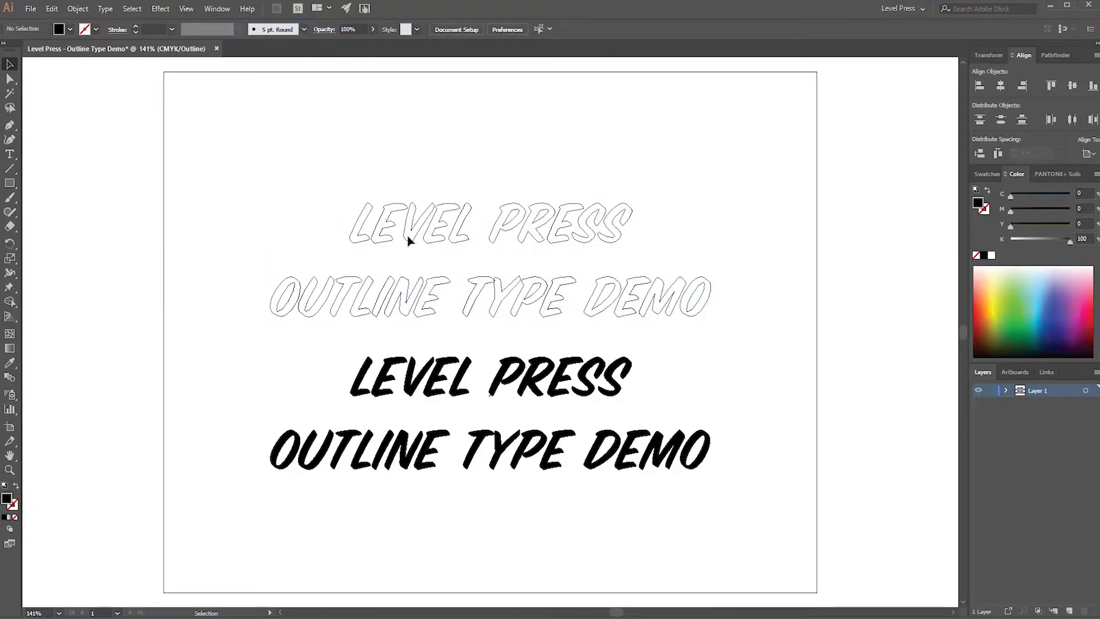
left_click(184, 8)
left_click(200, 24)
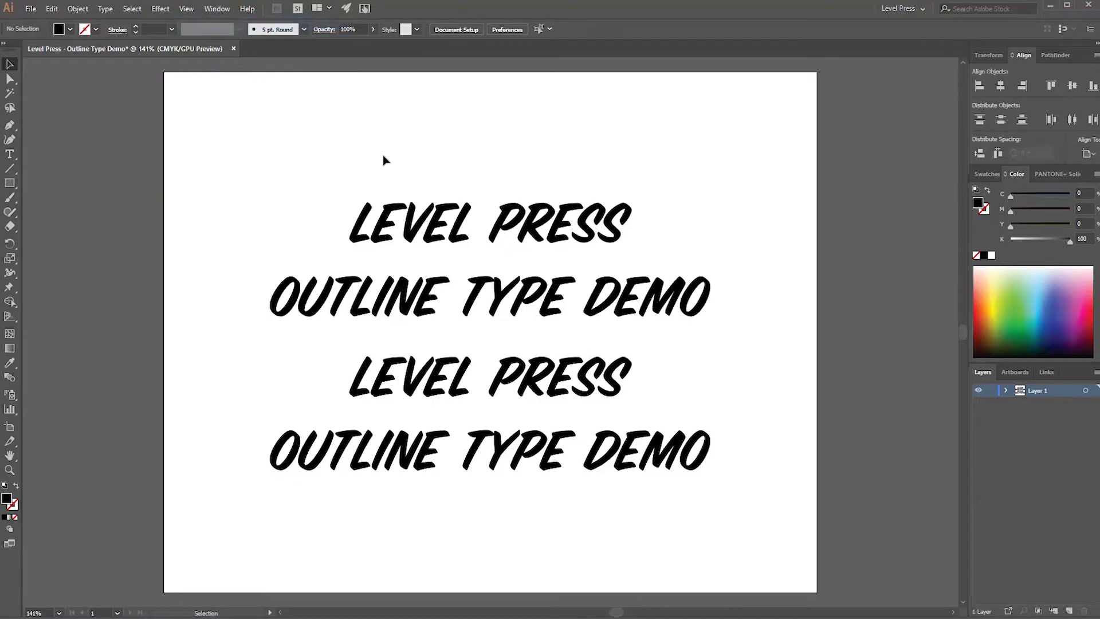
Delete the lower live-type copy and vertically centre the outlined title group.
left_click(528, 401)
key("Delete")
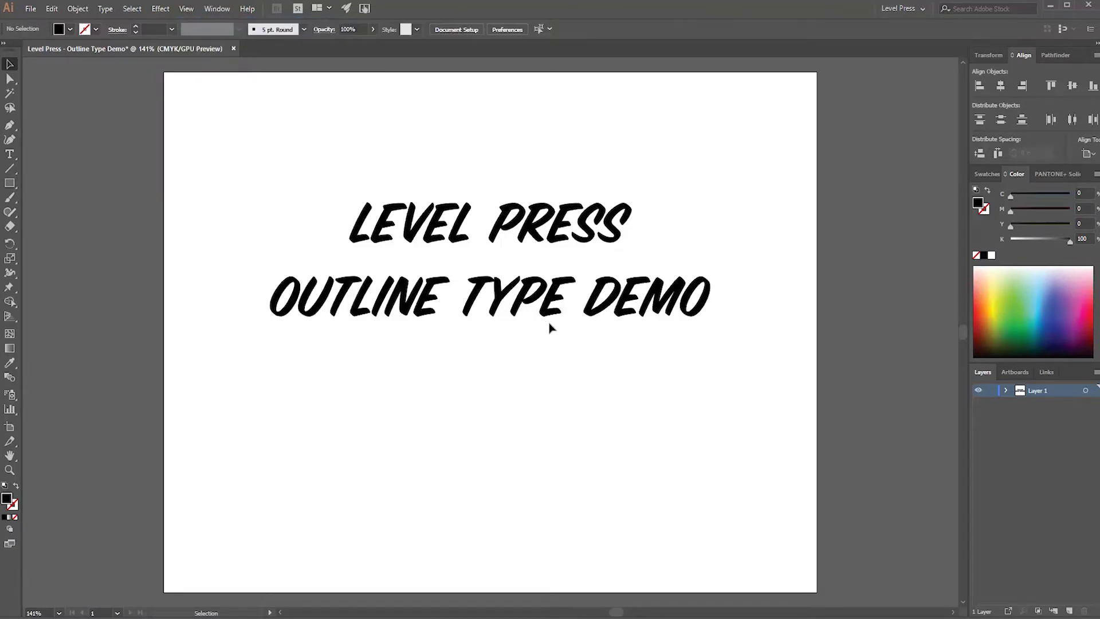
left_click(550, 318)
left_click(1070, 86)
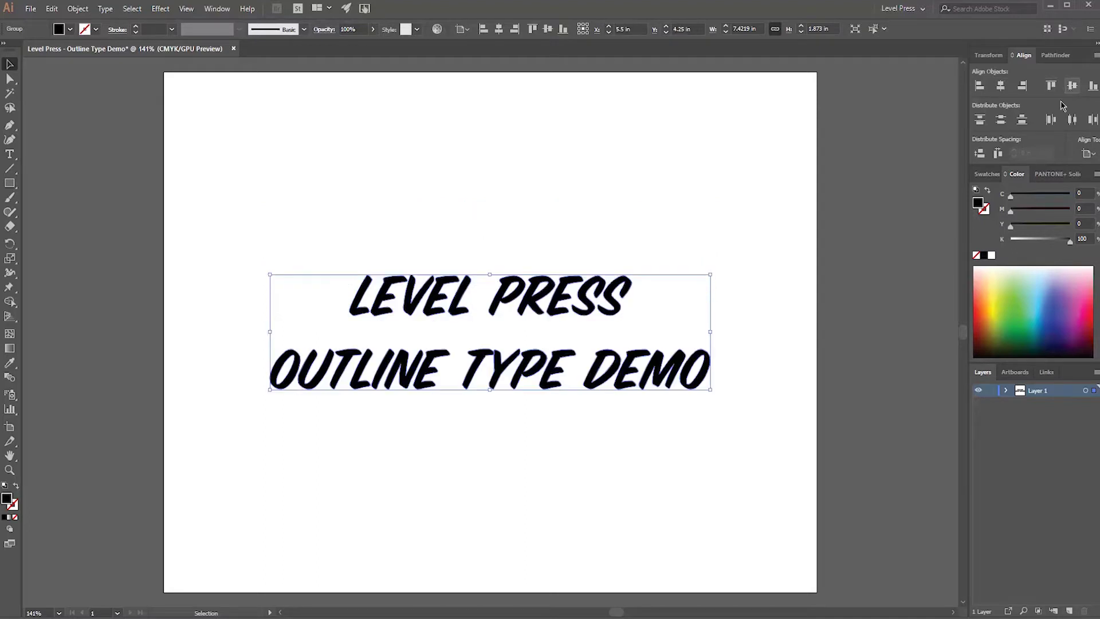
left_click(692, 204)
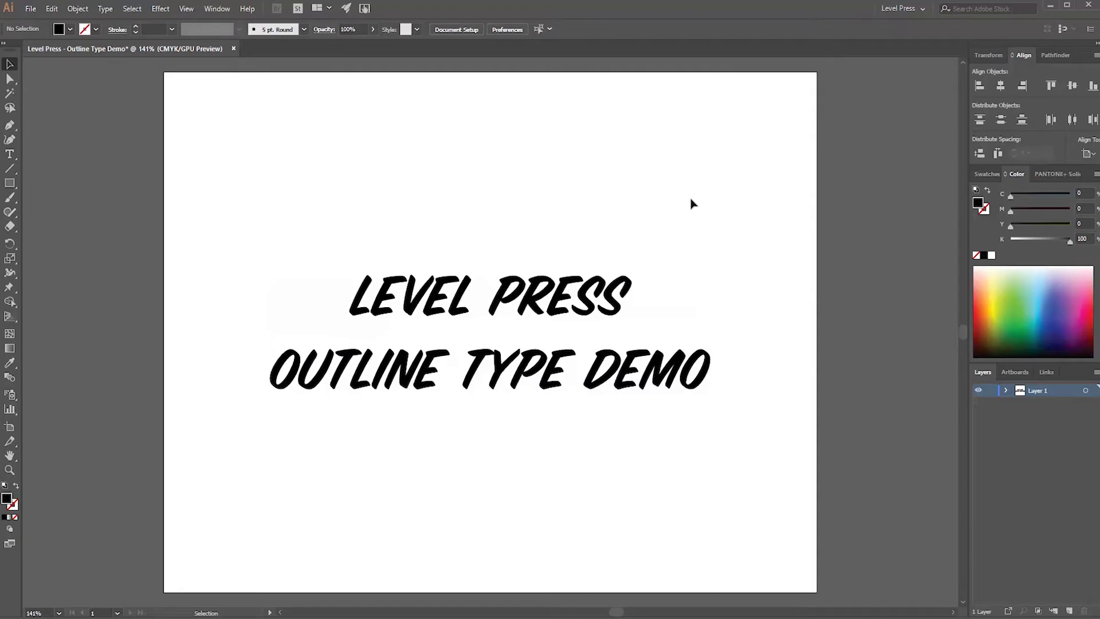